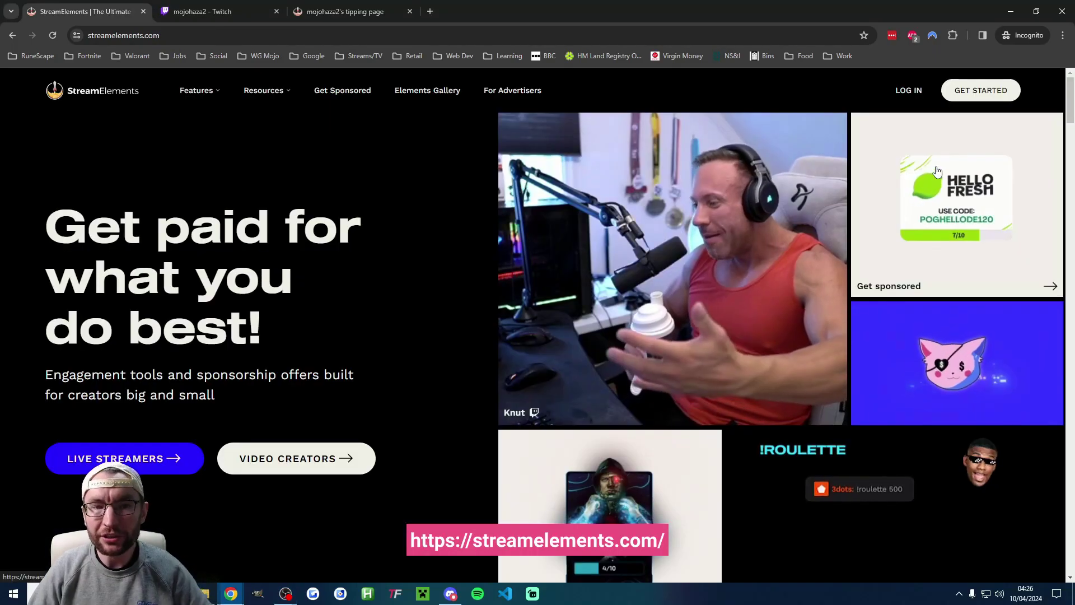
Step: Log in to StreamElements with Twitch and open Revenue > Tipping settings
left_click(907, 90)
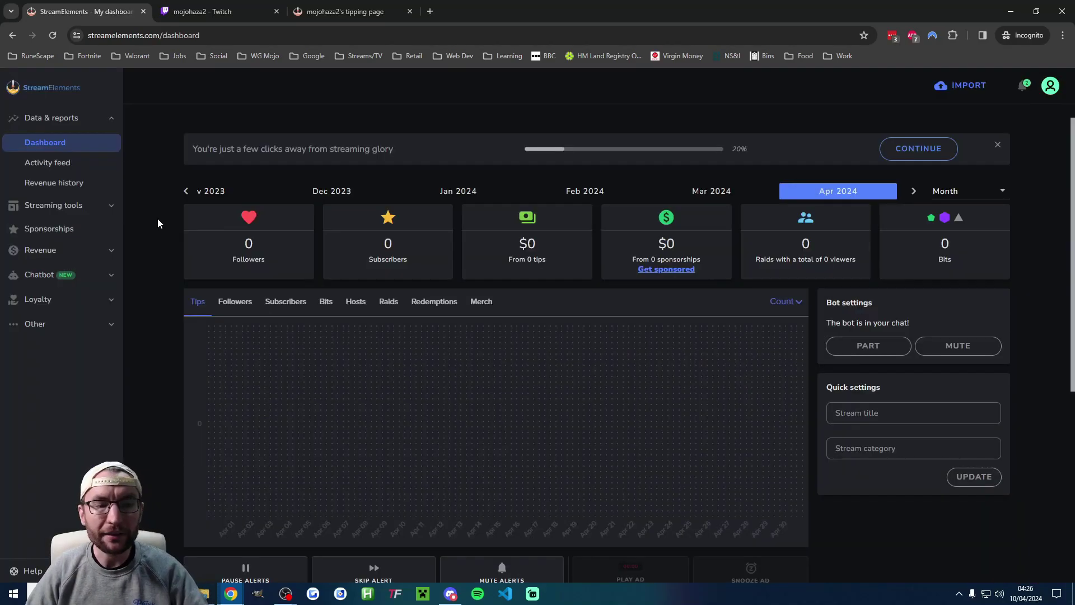
left_click(52, 250)
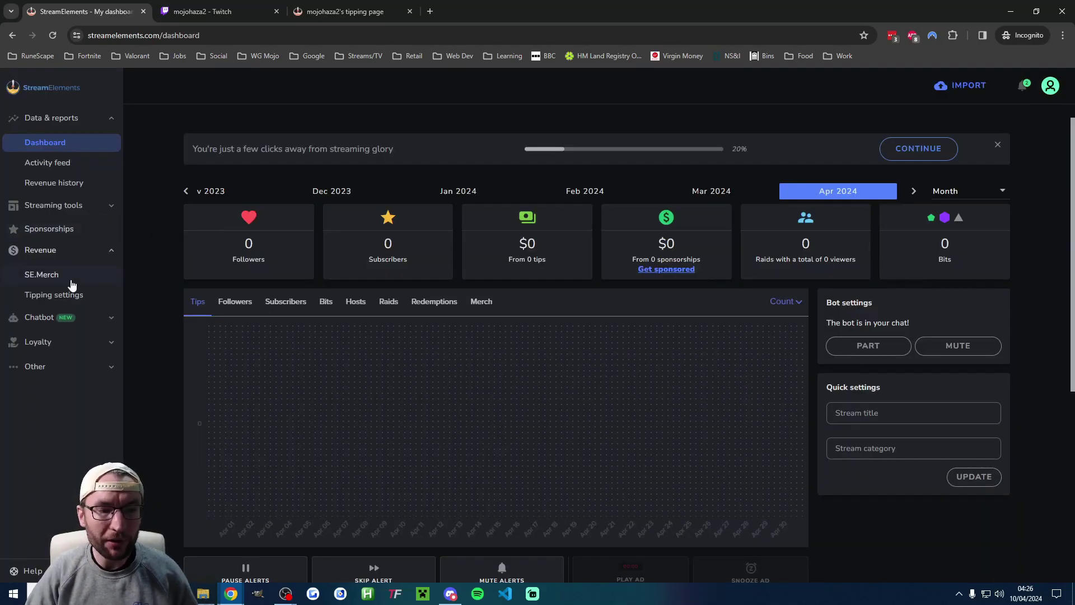
left_click(58, 295)
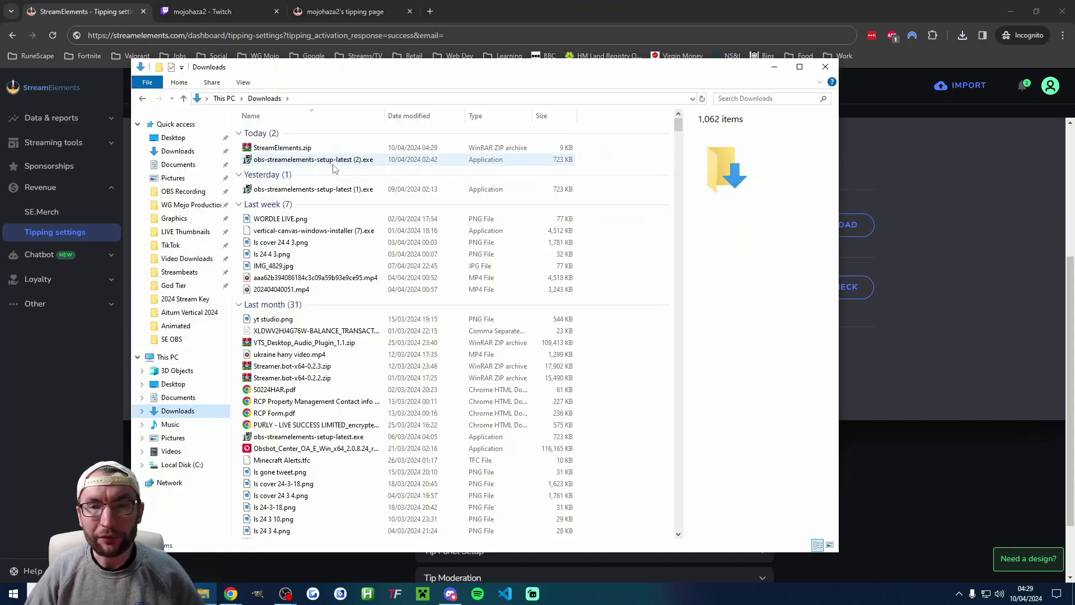
Step: Extract StreamElements.zip into a StreamElements folder and open that folder
right_click(286, 149)
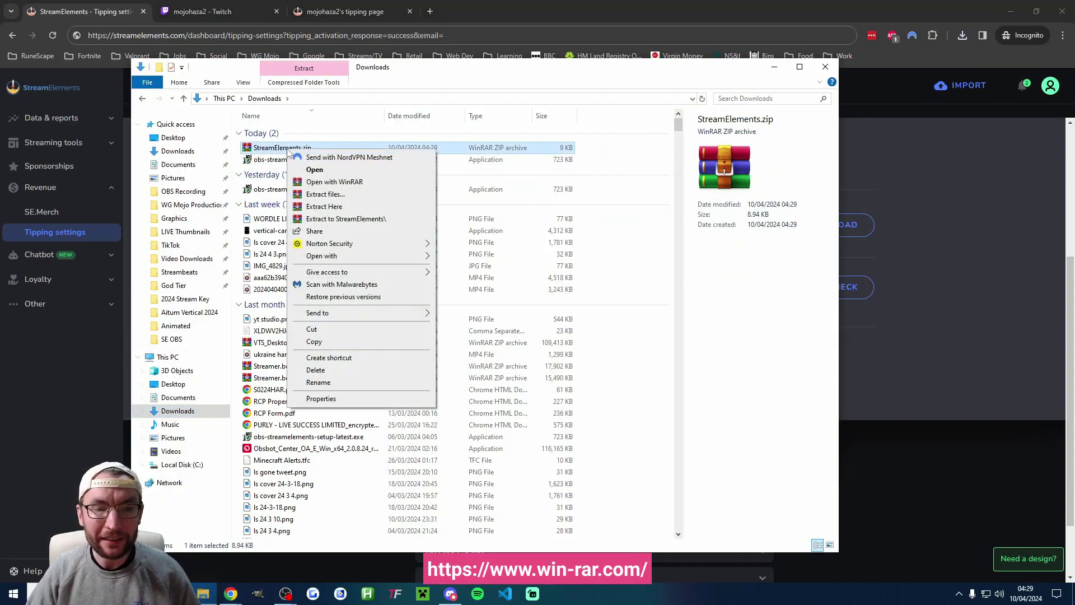
left_click(366, 221)
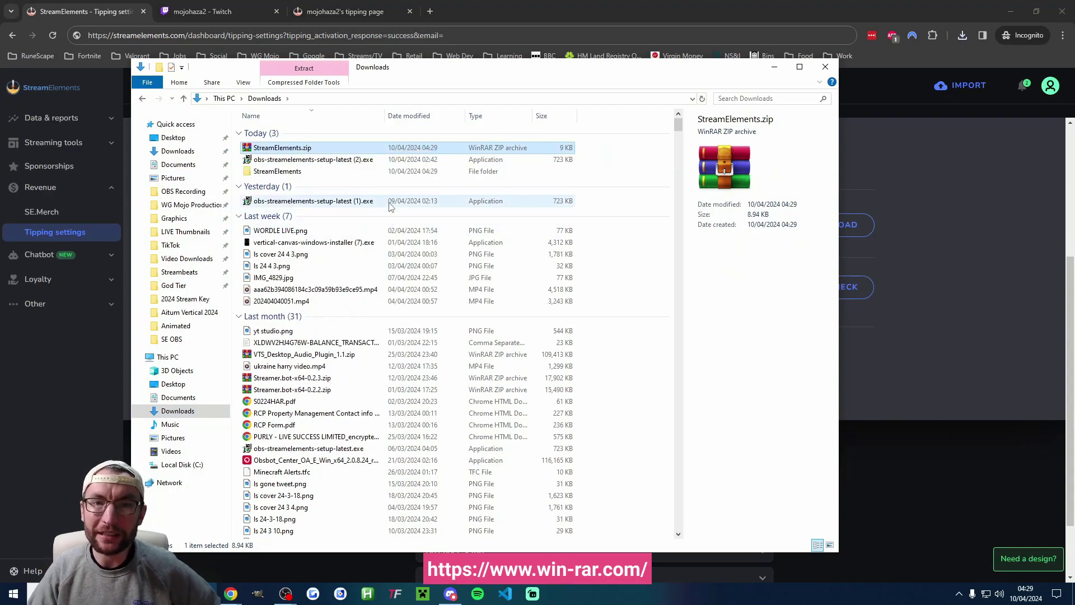
left_click(286, 173)
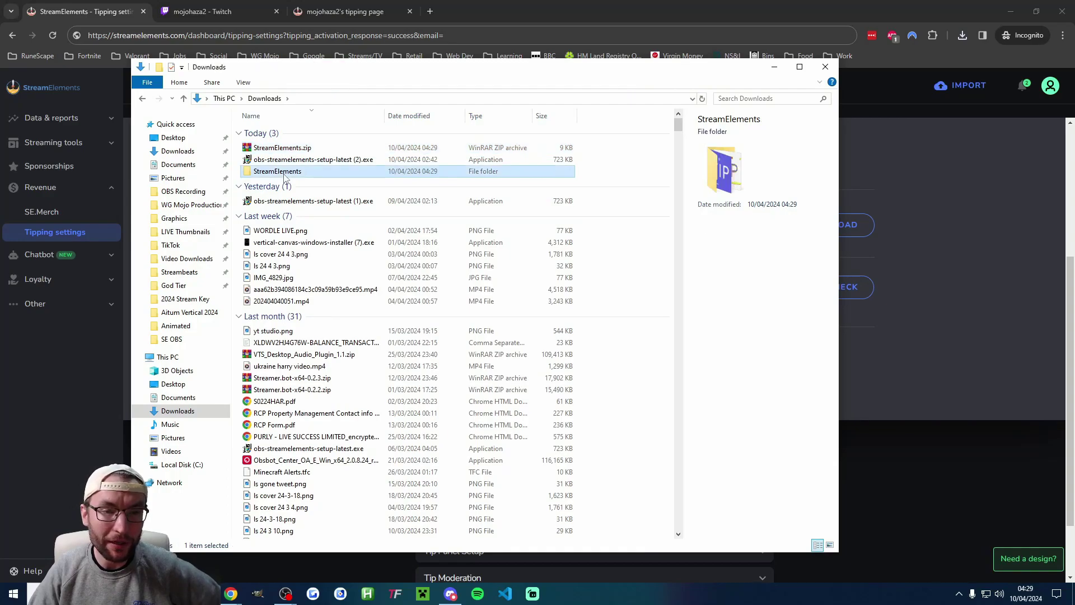
double_click(286, 173)
Step: Preview the three TIP images, then copy the StreamElements tipping page link
double_click(279, 174)
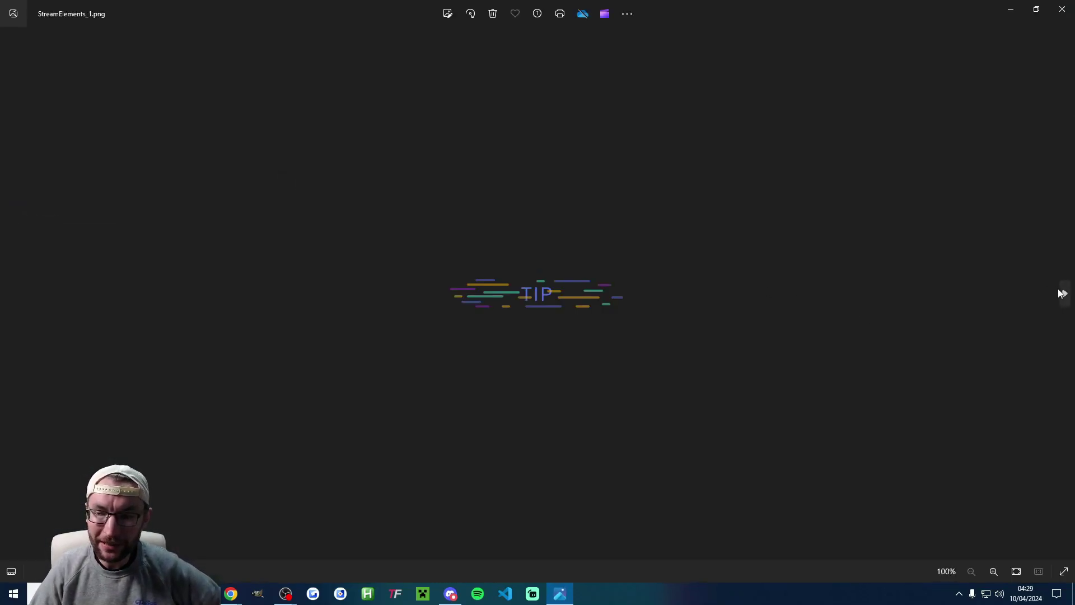
left_click(1062, 294)
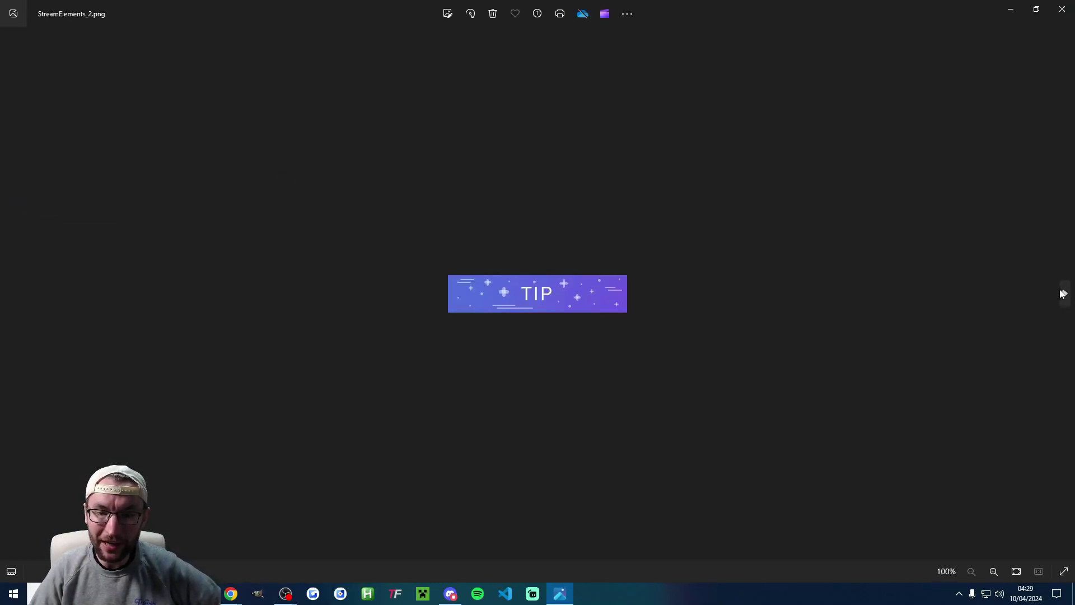
left_click(1061, 8)
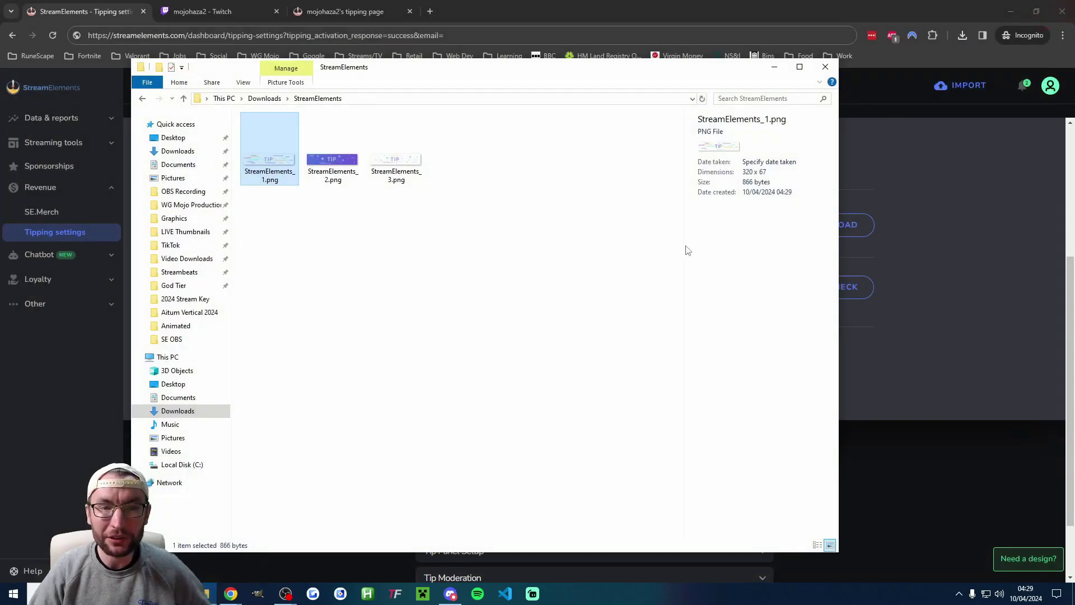
left_click(772, 67)
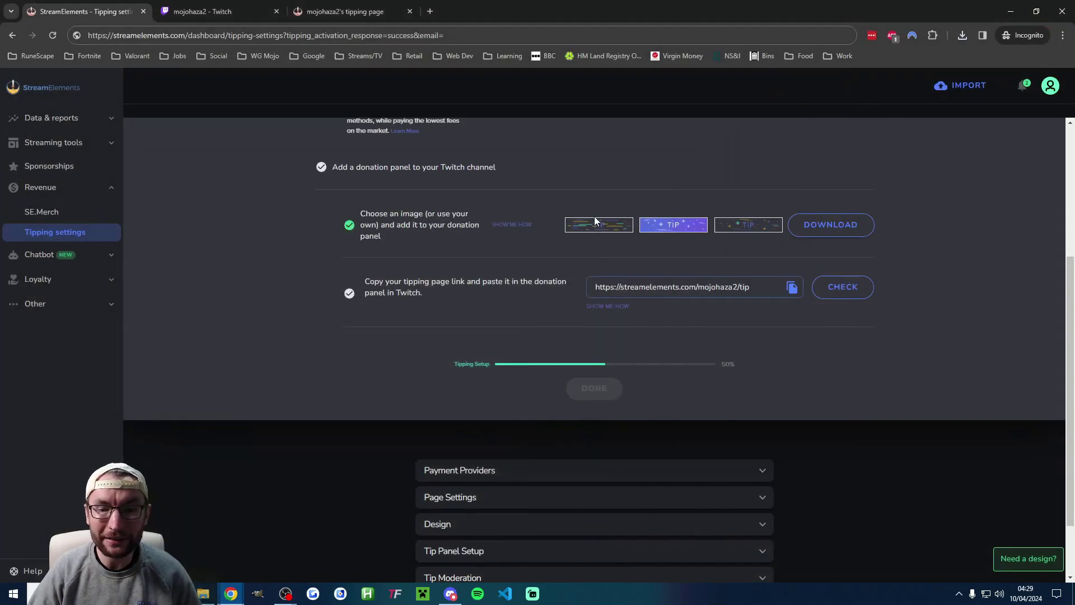
left_click(790, 291)
Step: On the Twitch About page, add an image panel linking to the pasted tipping URL
left_click(230, 10)
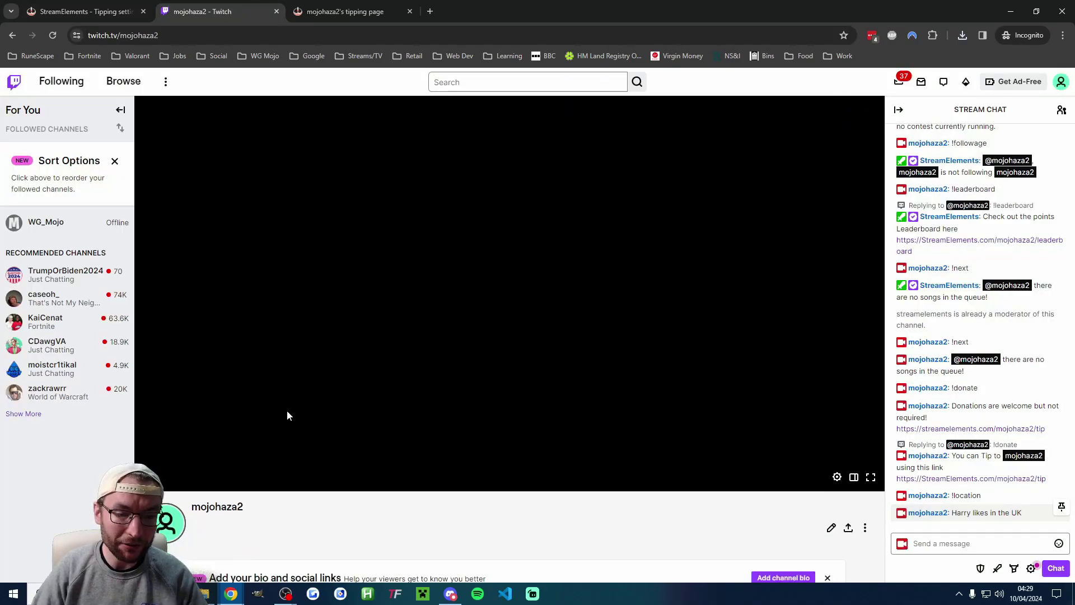
scroll(286, 415, "down", 2)
scroll(267, 365, "down", 3)
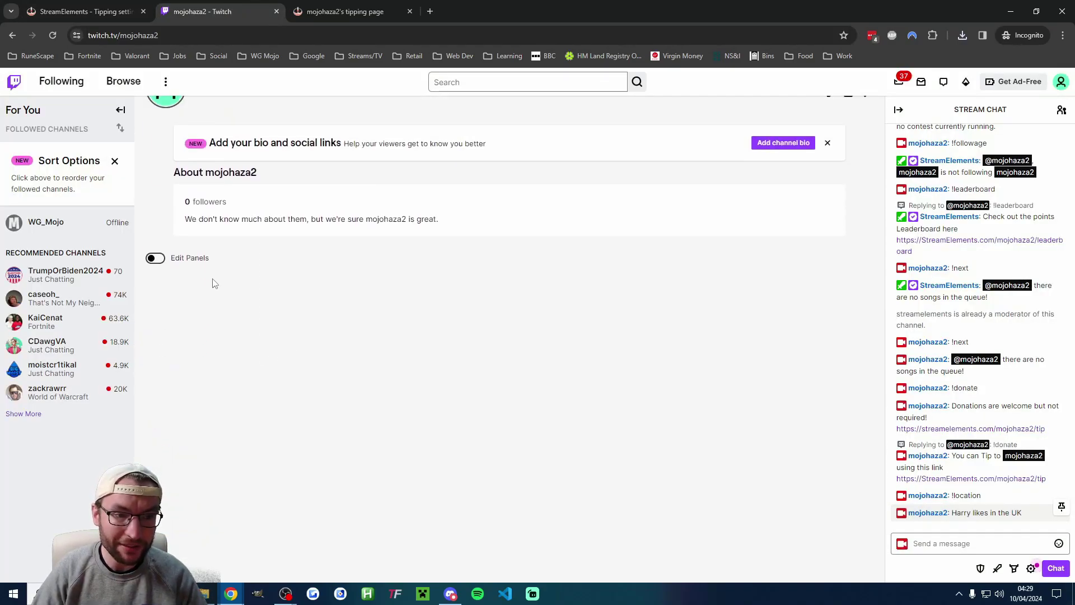
left_click(155, 258)
scroll(547, 462, "down", 2)
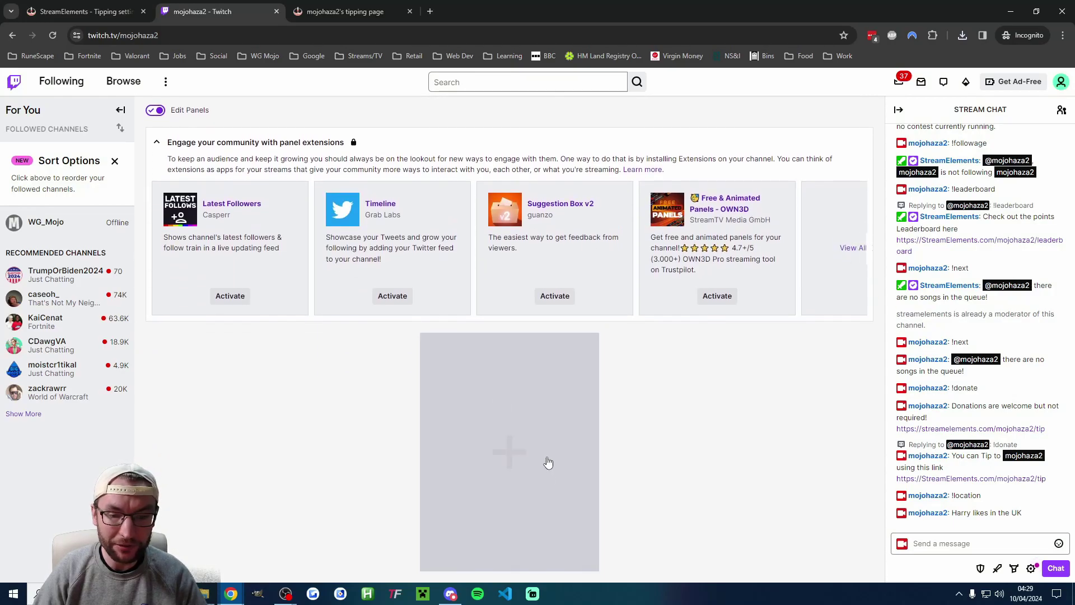
left_click(513, 417)
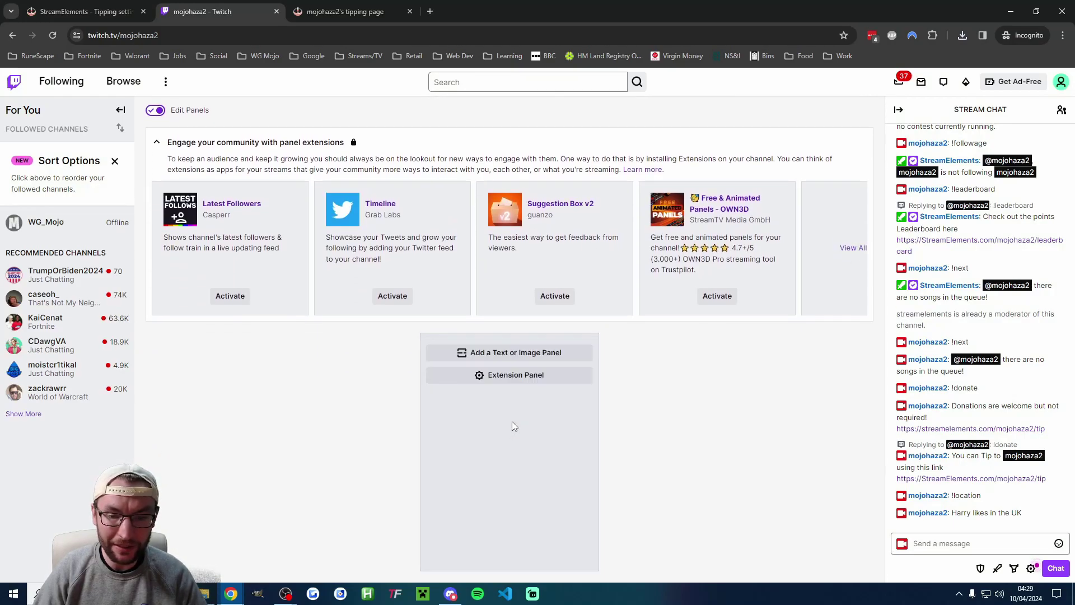
left_click(510, 357)
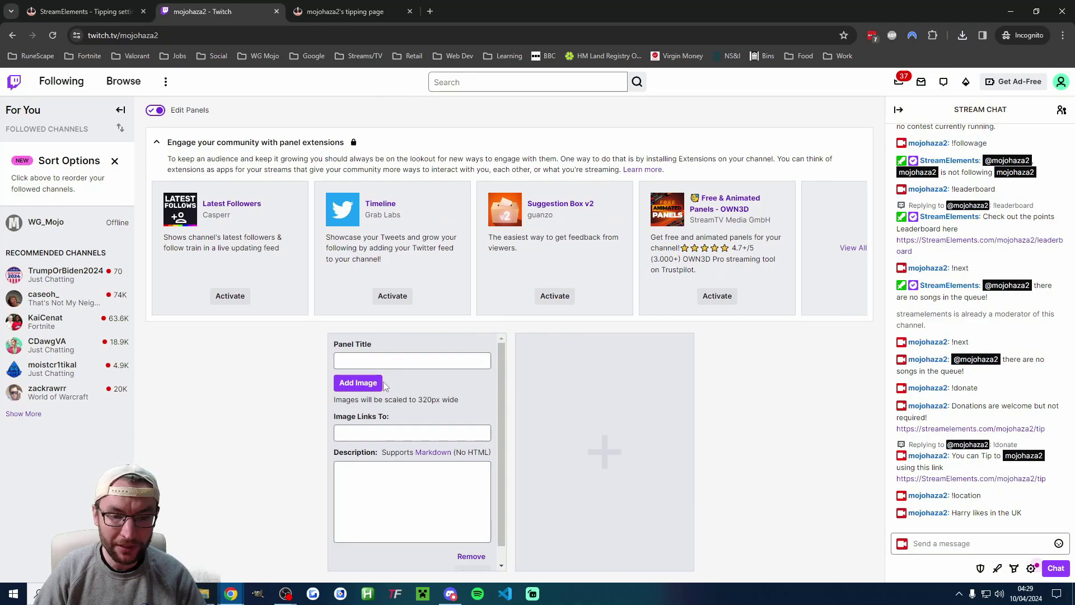
left_click(396, 433)
key("ctrl+v")
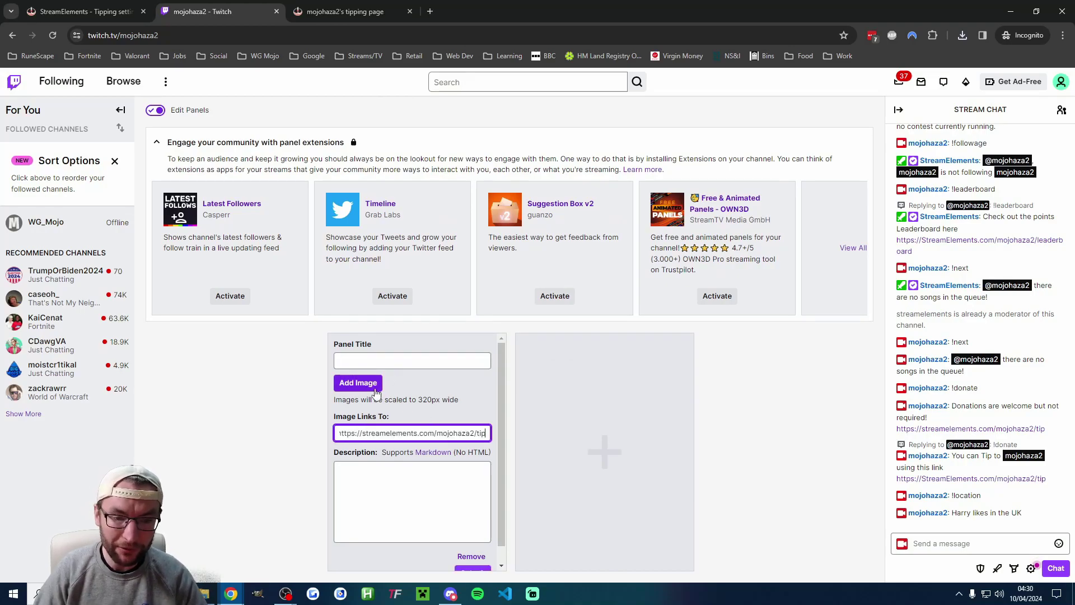
Step: Upload the purple TIP image to the panel, save it, and turn off Edit Panels
left_click(375, 385)
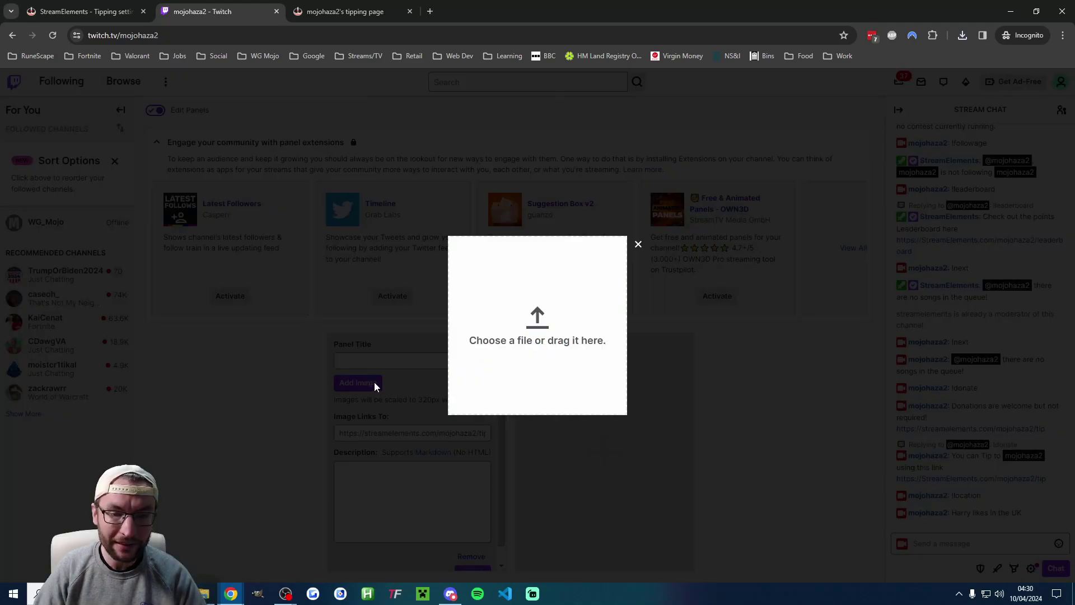
left_click(531, 341)
left_click_drag(516, 76, 883, 150)
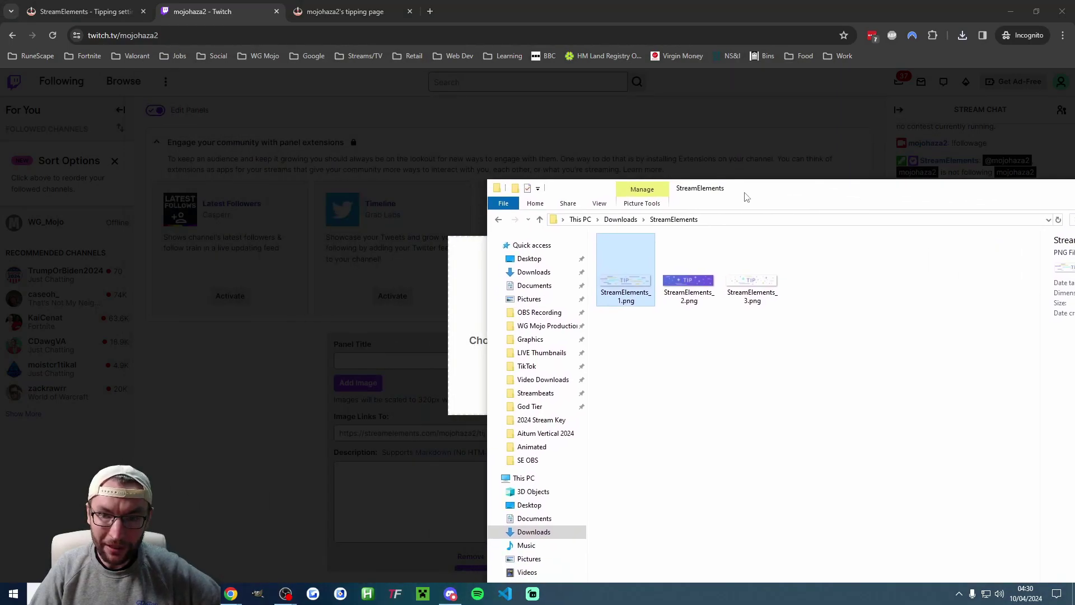
left_click_drag(848, 217, 534, 321)
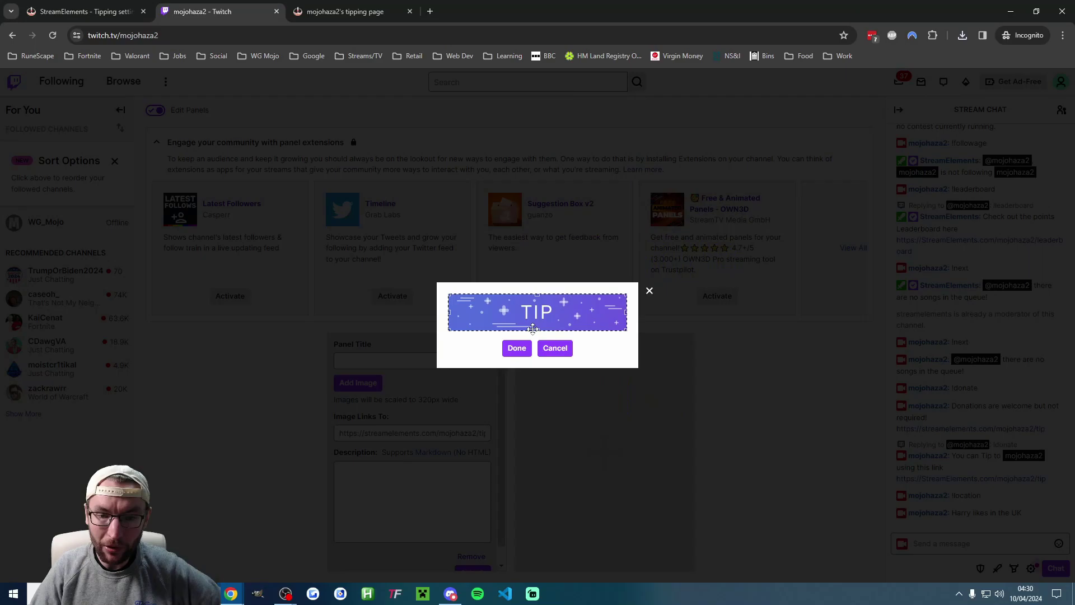
left_click(516, 352)
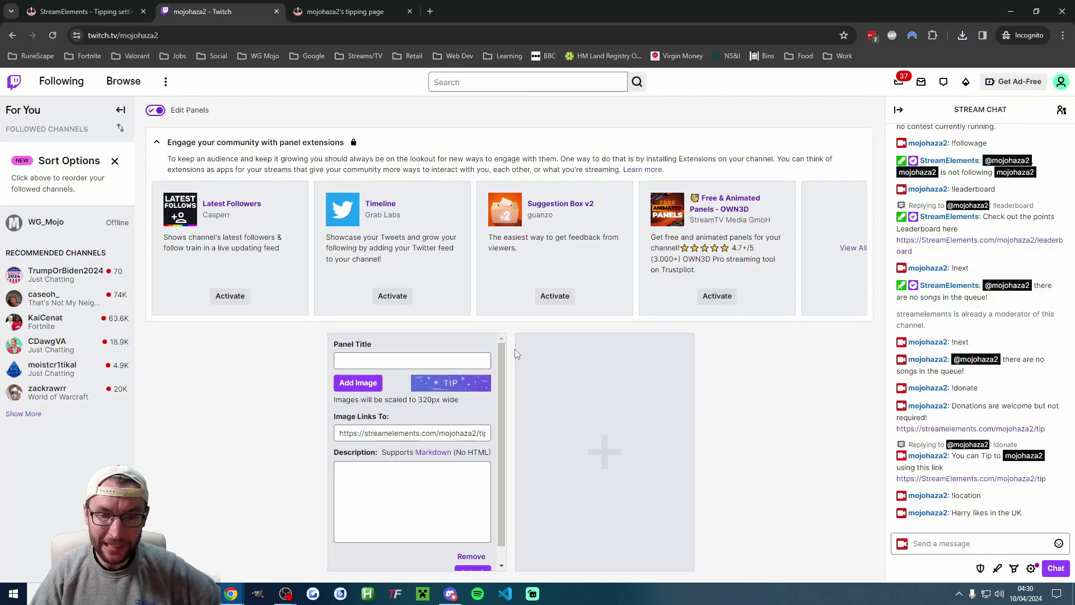
scroll(396, 406, "down", 1)
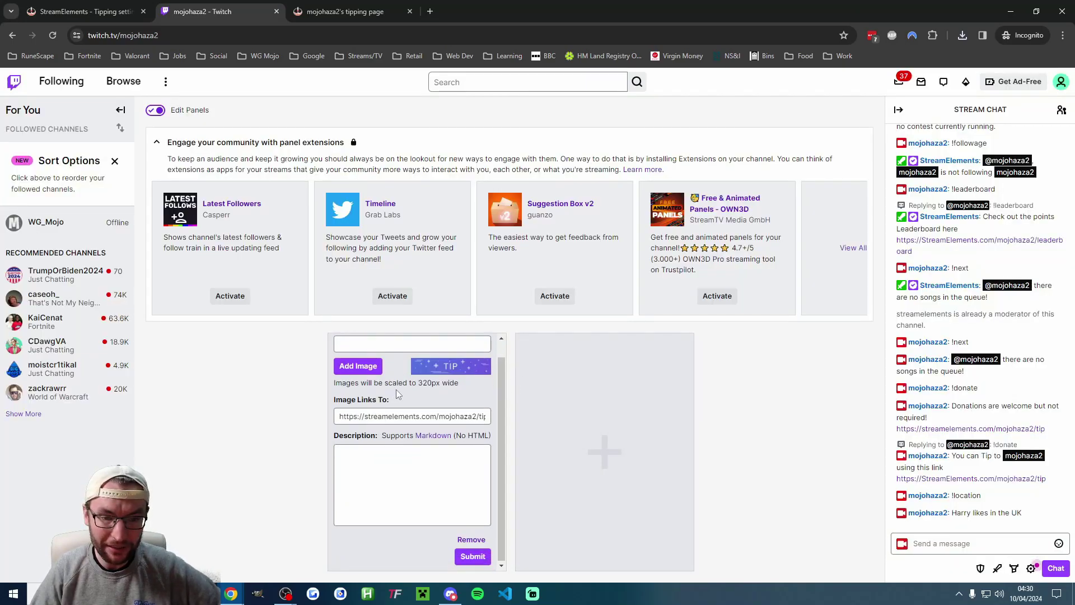
left_click(473, 558)
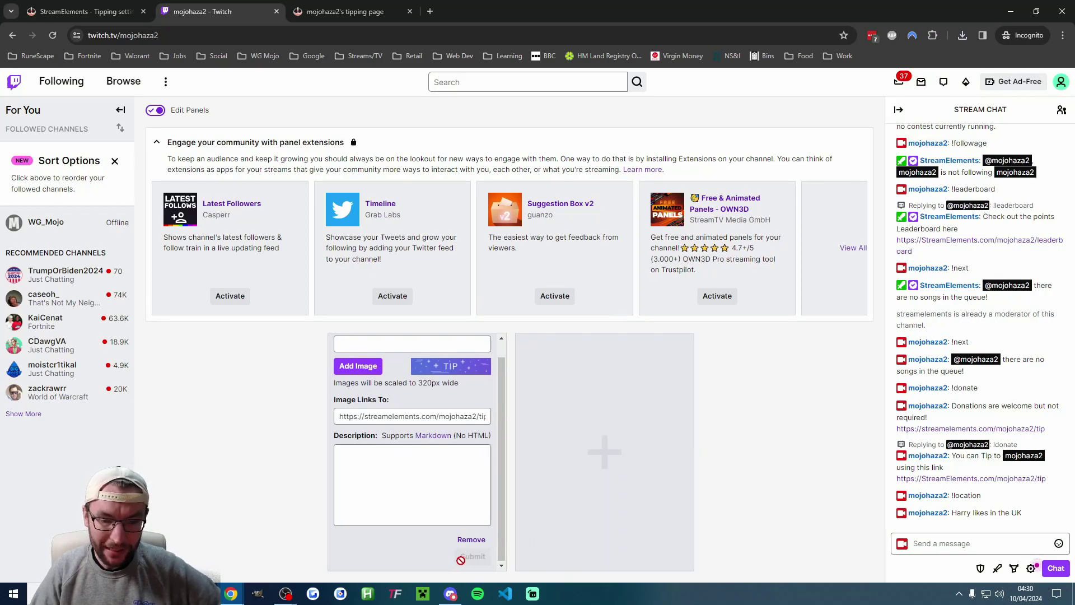
scroll(269, 433, "up", 1)
scroll(270, 434, "up", 2)
left_click(155, 278)
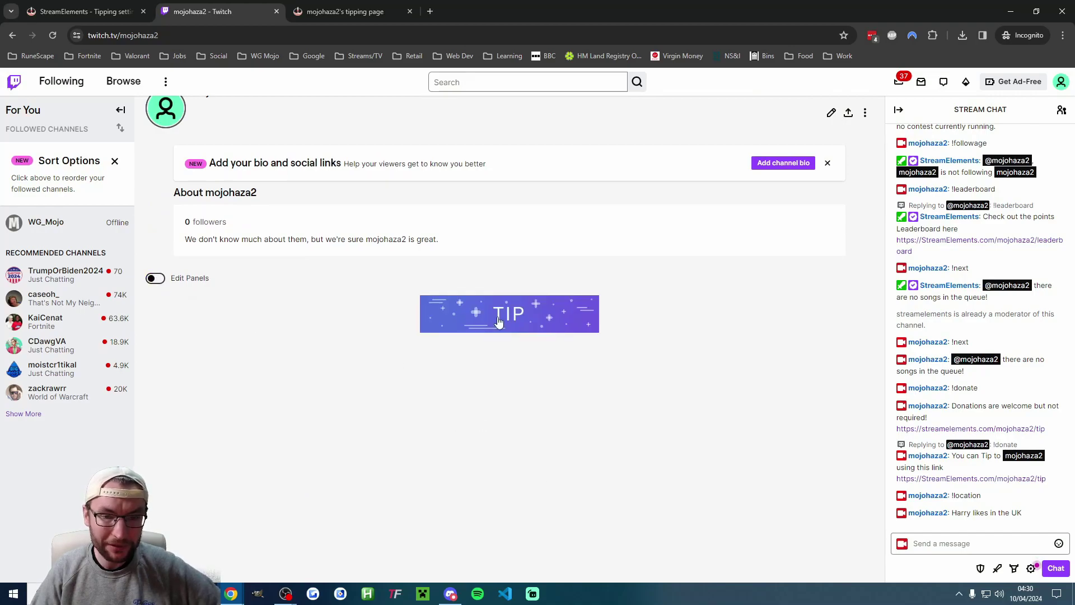
Step: Verify the Twitch TIP panel opens the StreamElements tipping page
left_click(503, 315)
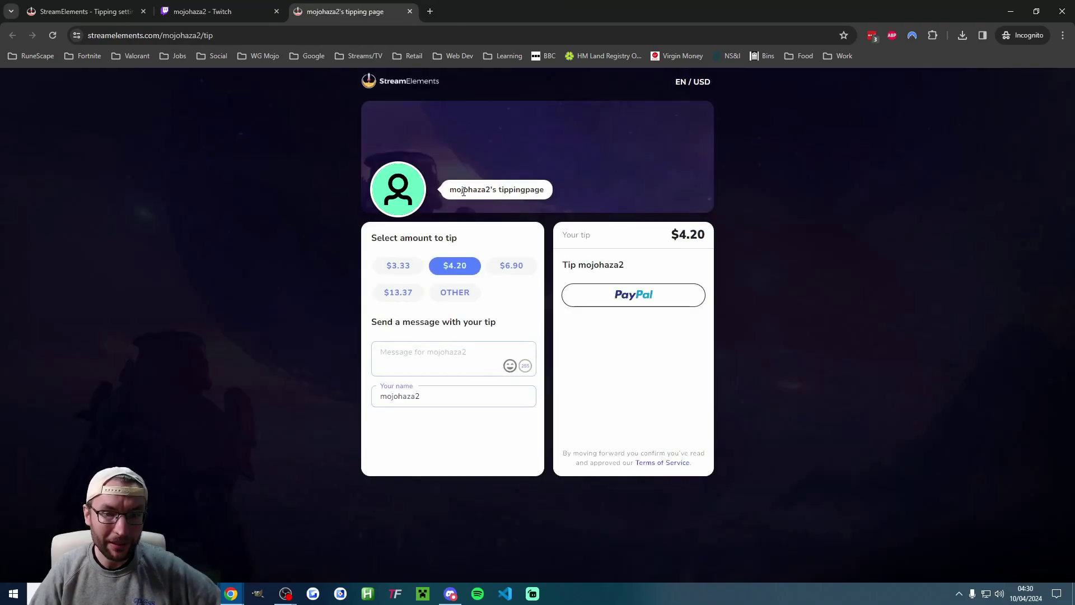
left_click_drag(561, 265, 680, 319)
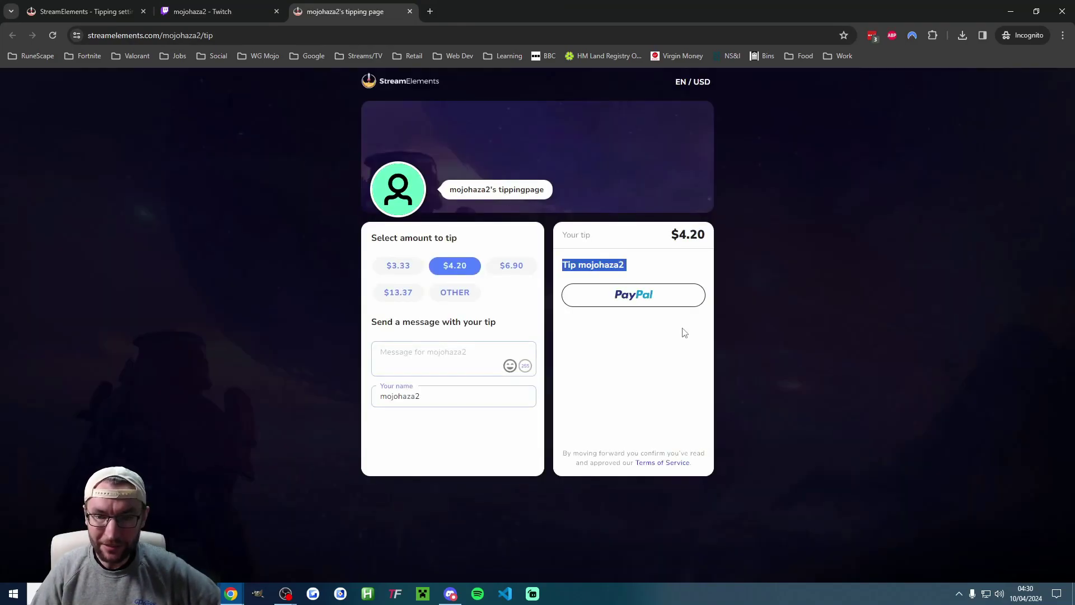
left_click(685, 331)
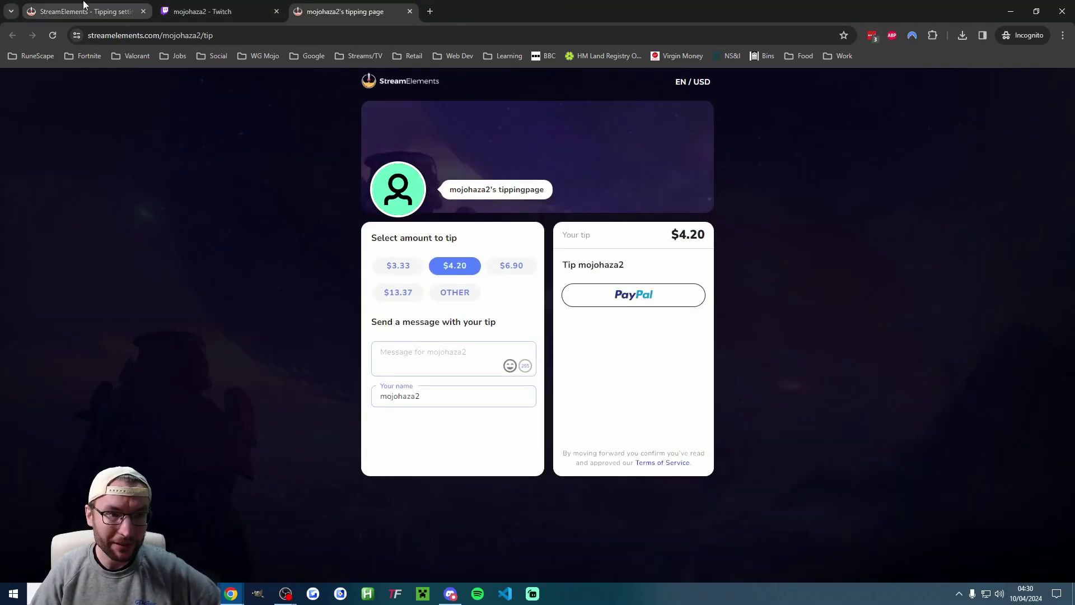
Step: Check the Tipping settings link step until it shows CONFIRMED
left_click(89, 10)
left_click(834, 286)
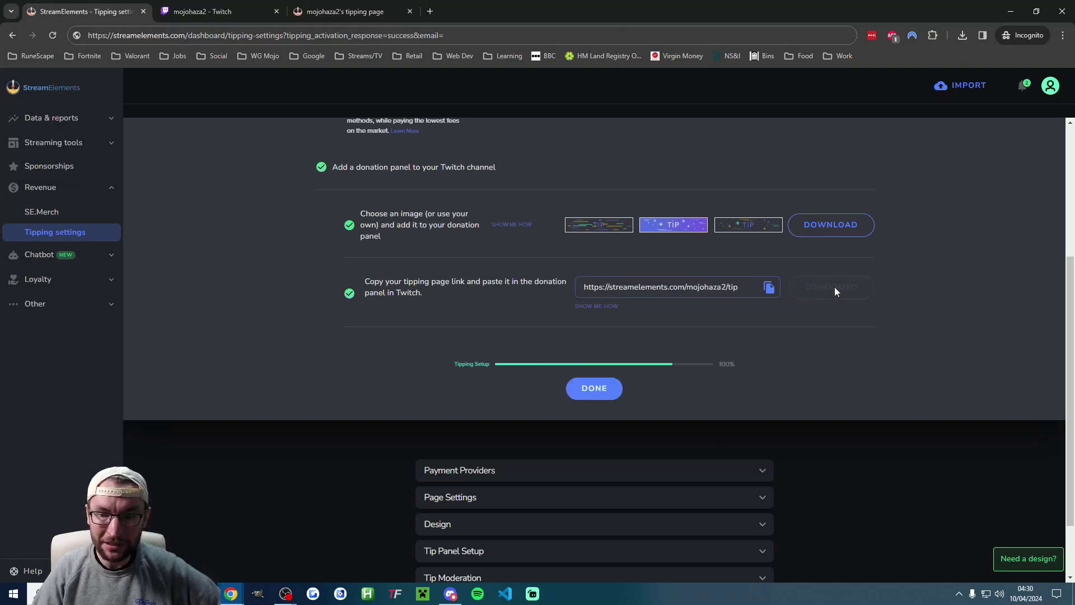
triple_click(472, 365)
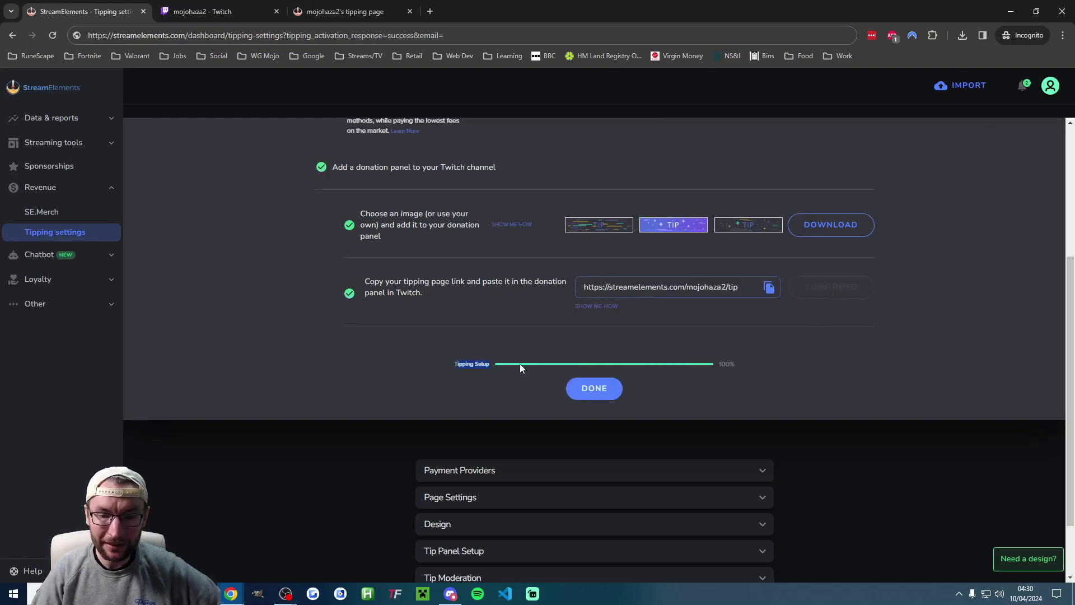
Step: Finish the setup guide and review the tip amount settings
left_click(594, 388)
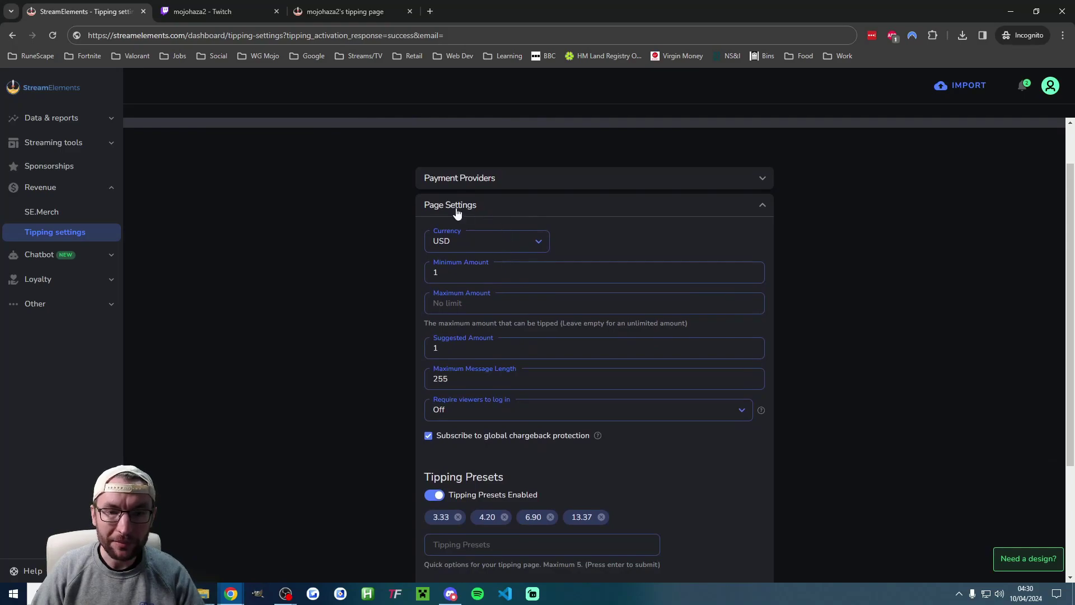
left_click(450, 275)
left_click(394, 257)
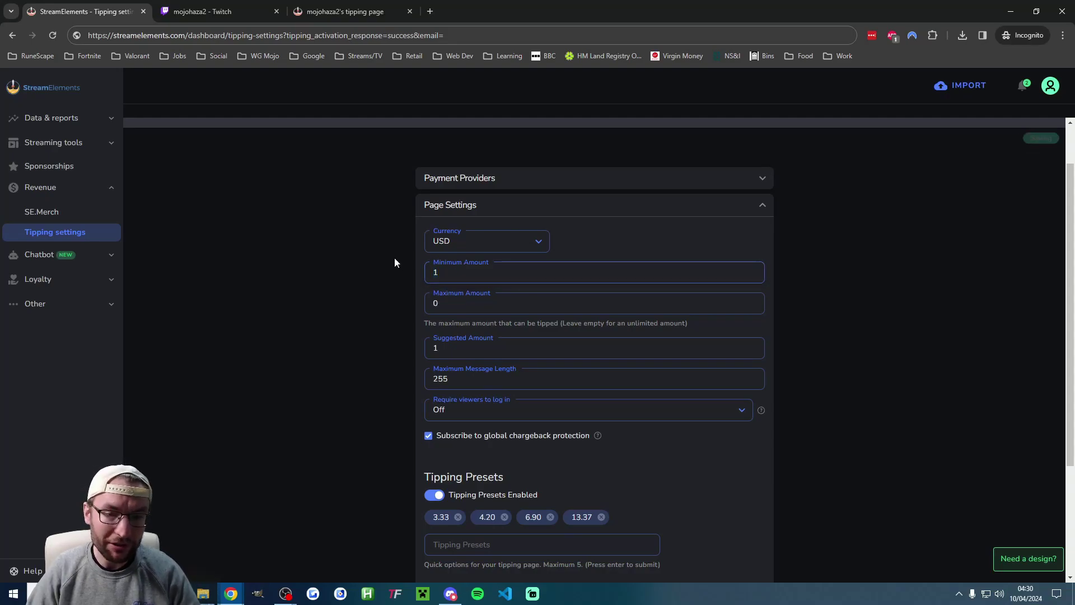
scroll(348, 286, "down", 2)
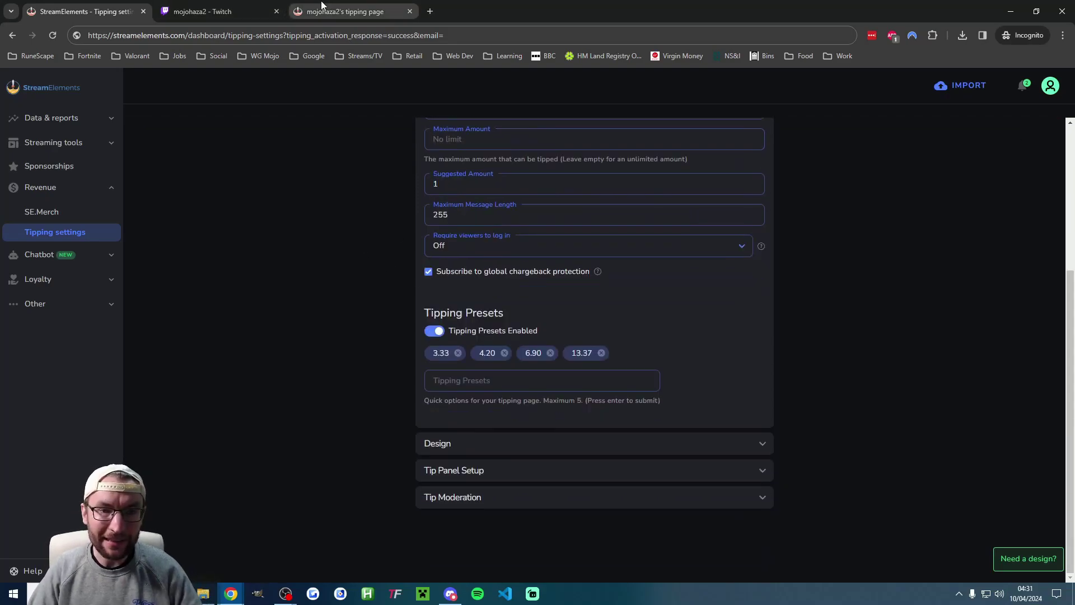
Step: Preview the public tip page, then expand the tipping page Design section
left_click(327, 9)
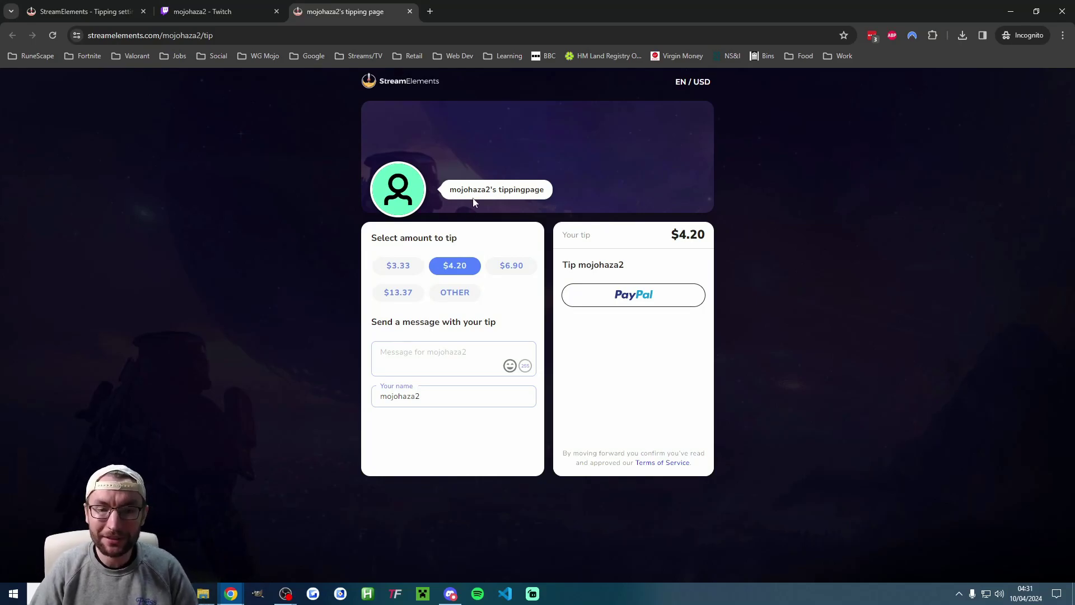
key("ctrl+1")
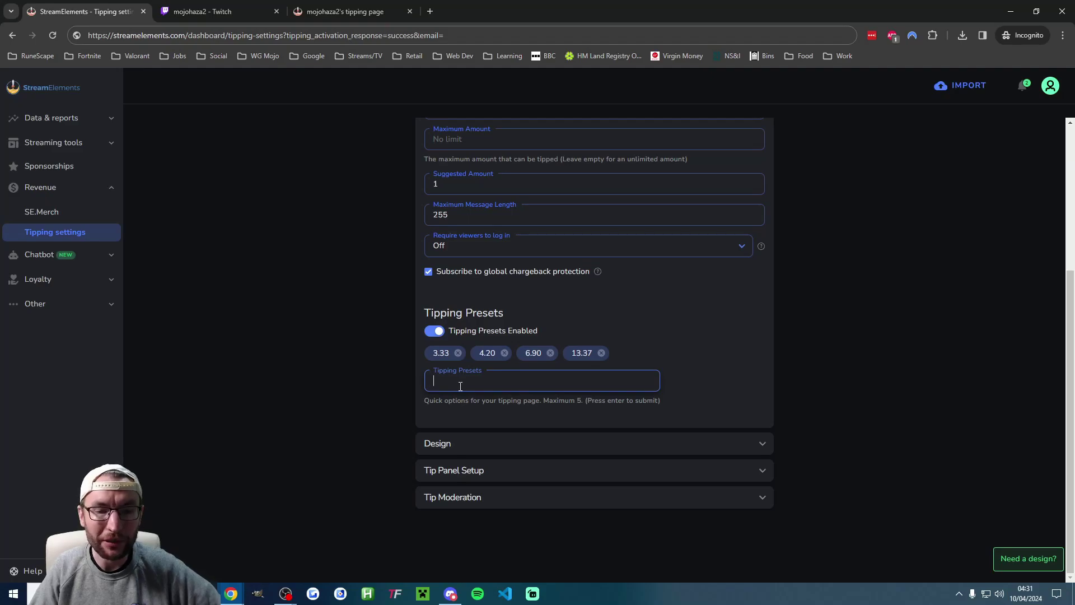
left_click(482, 446)
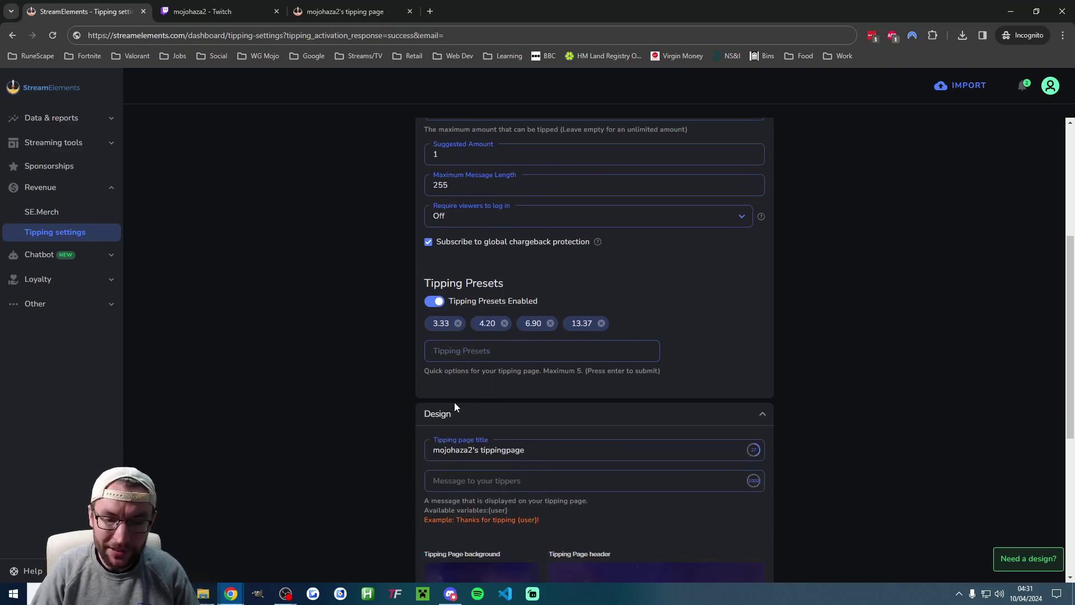
scroll(455, 403, "down", 3)
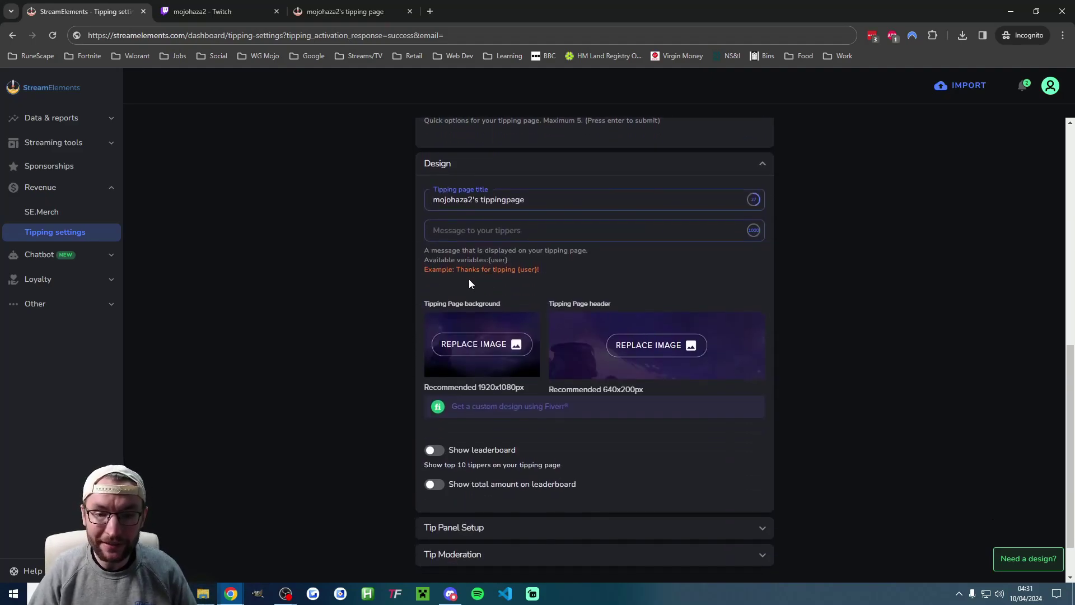
Step: Preview the public tipping page twice, returning to the tipping settings each time
key("ctrl+3")
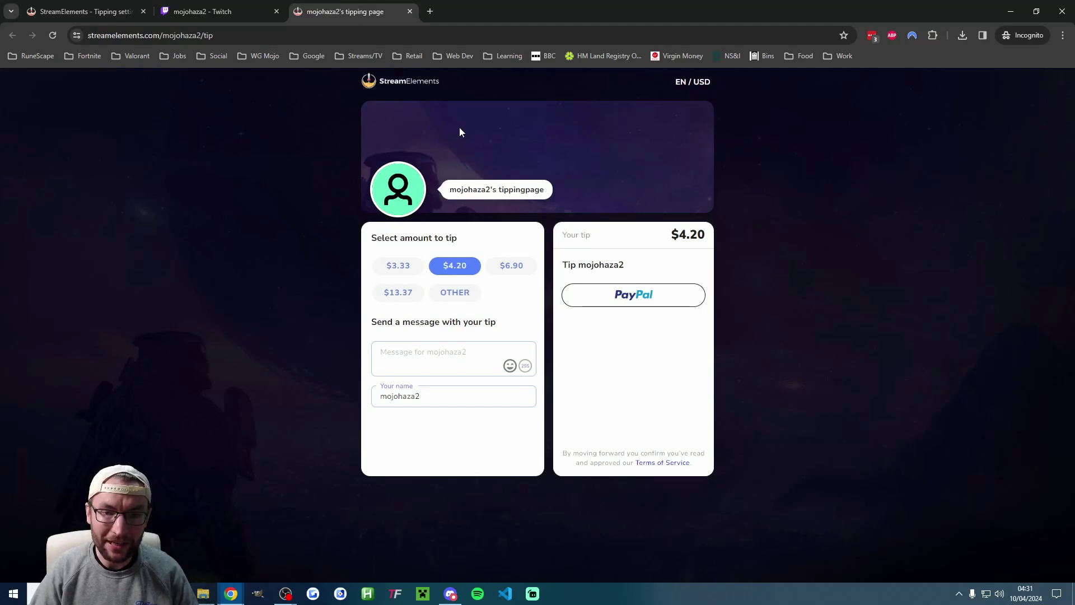
left_click(84, 10)
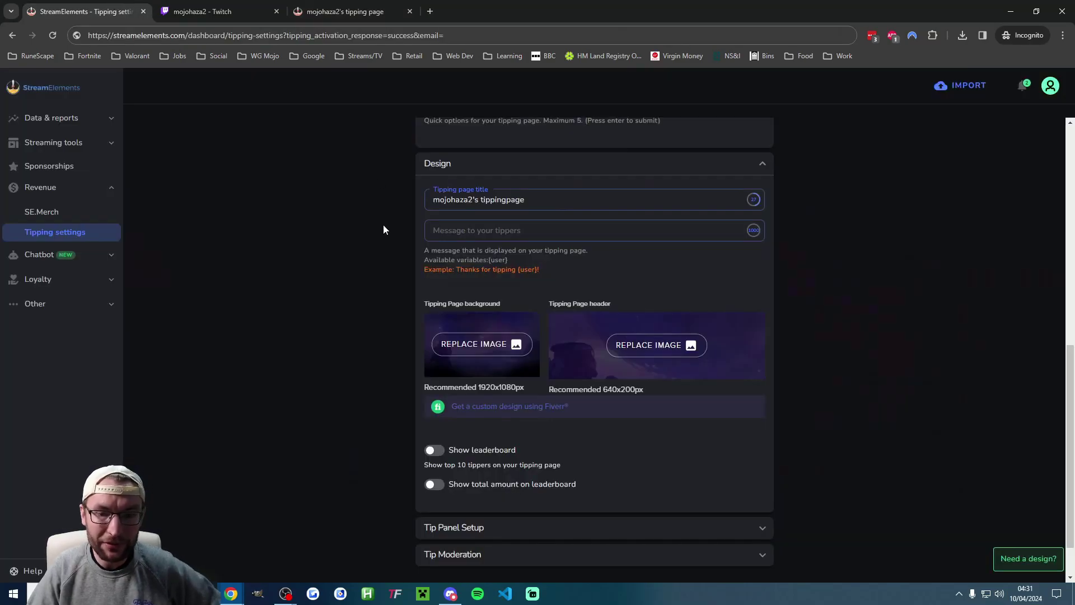
scroll(577, 346, "down", 1)
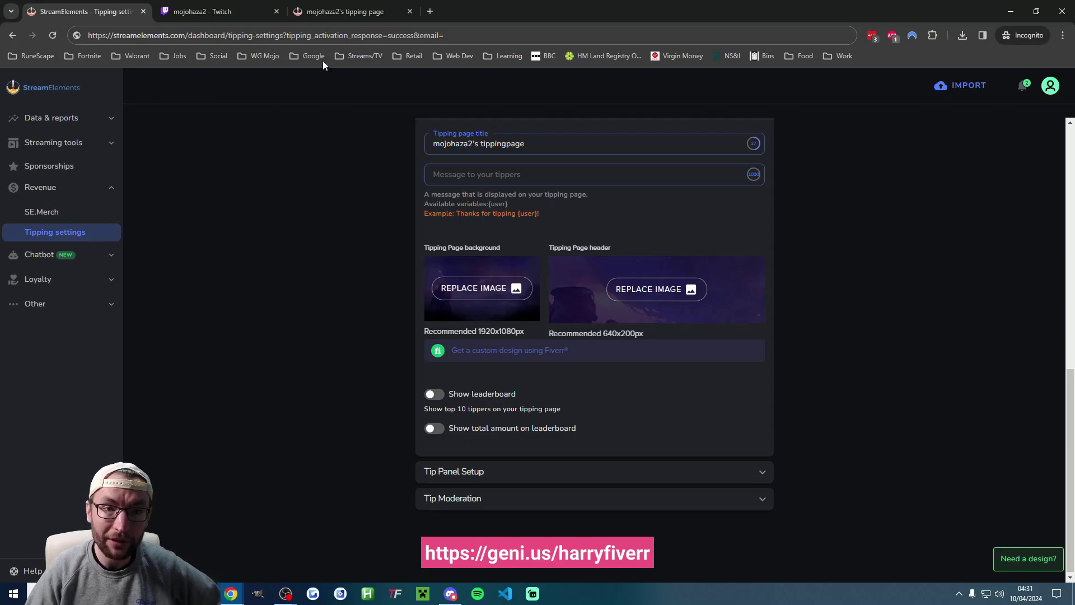
left_click(370, 12)
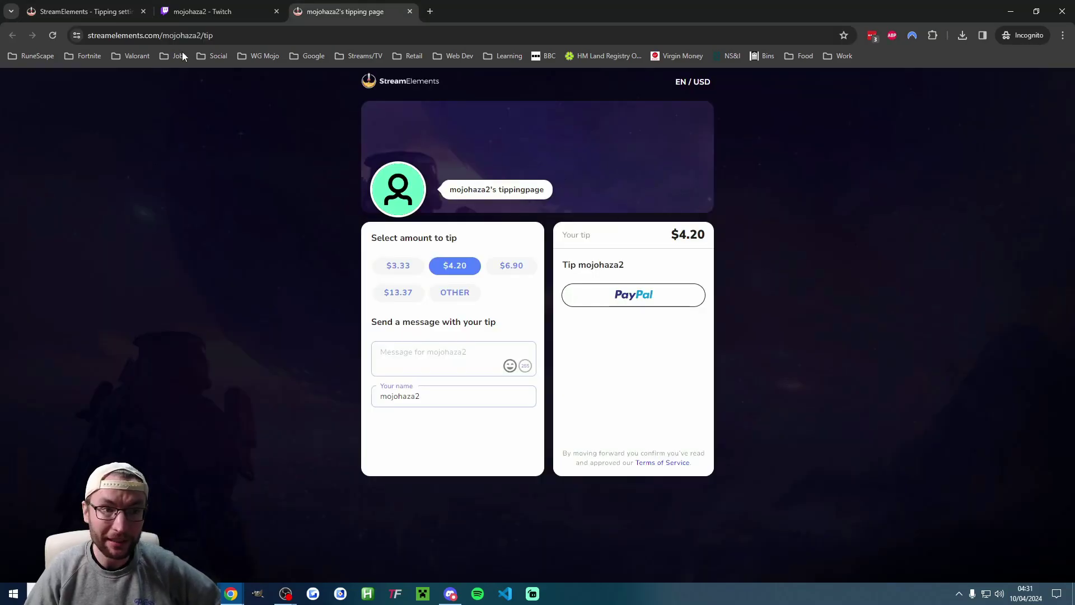
key("ctrl+1")
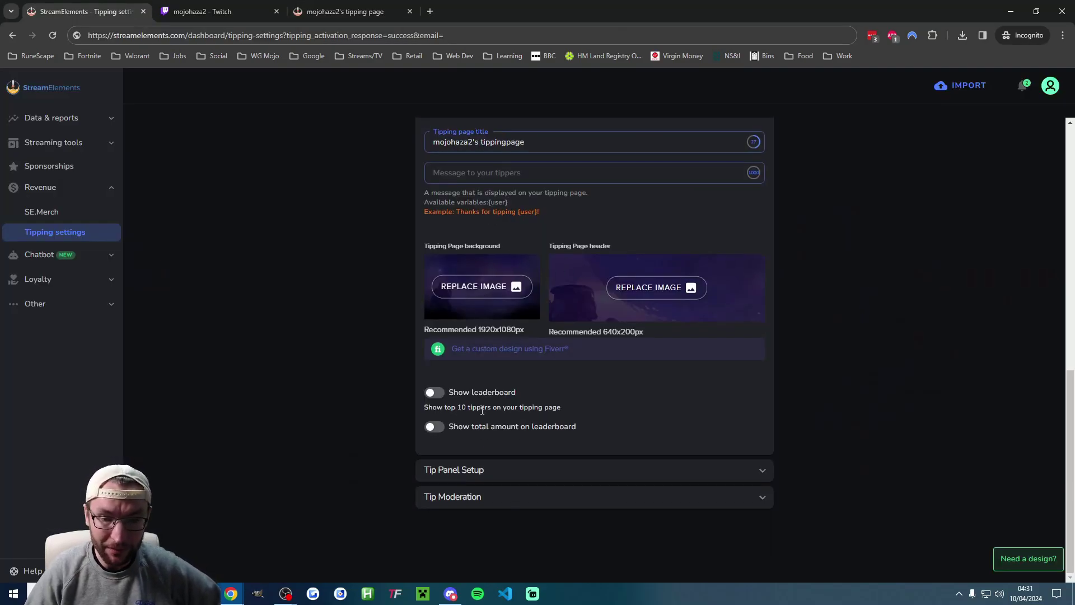
Step: Enable the top-10 leaderboard with total amounts and expand Tip Panel Setup
left_click(434, 393)
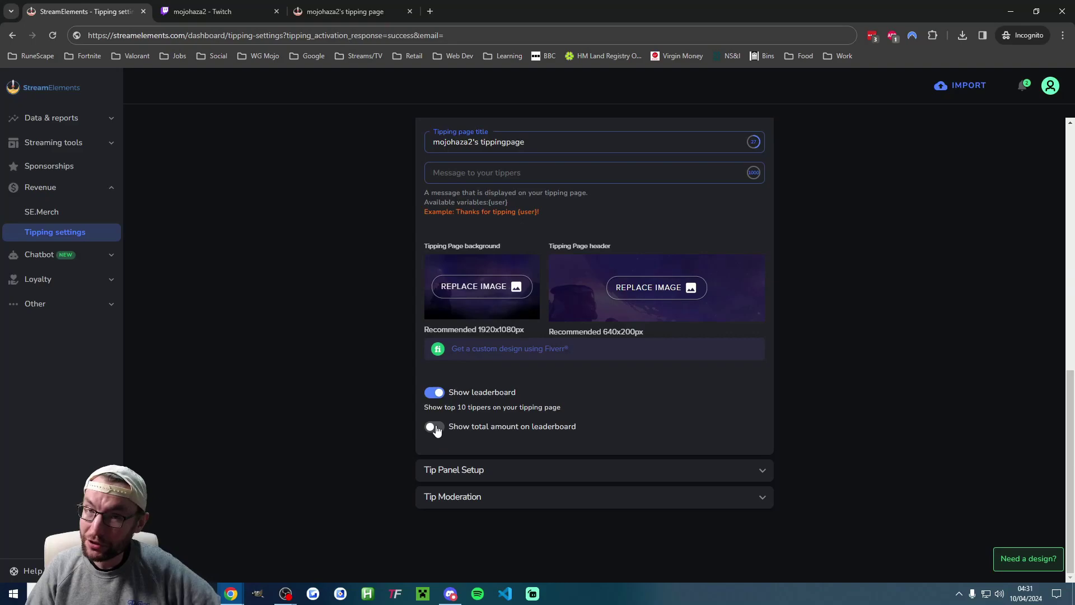
left_click(433, 427)
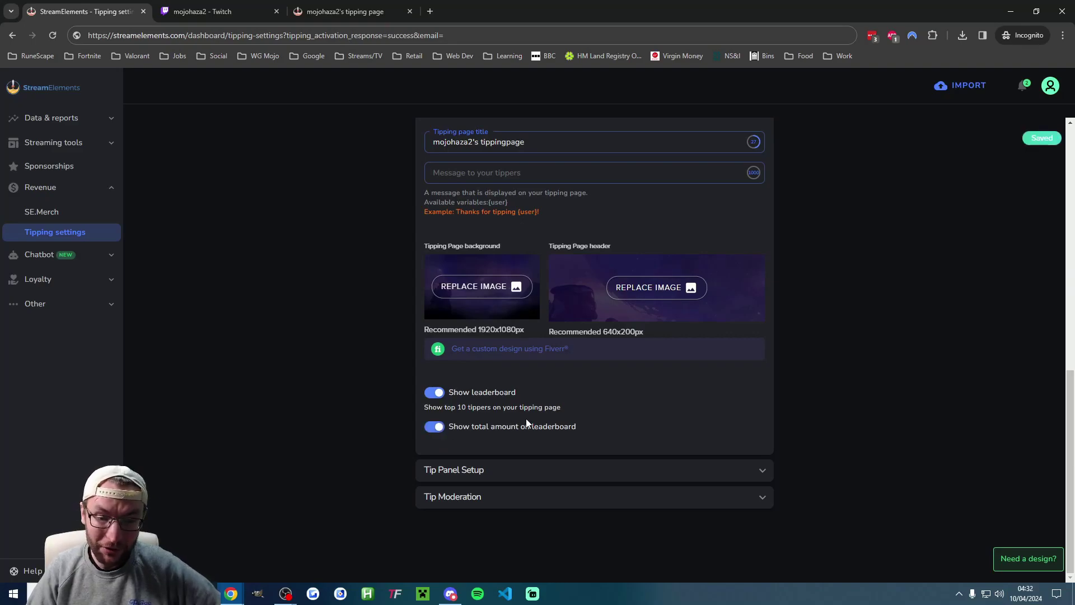
left_click(463, 471)
Step: Copy the tipping page link and expand the Tip Moderation section
left_click(752, 429)
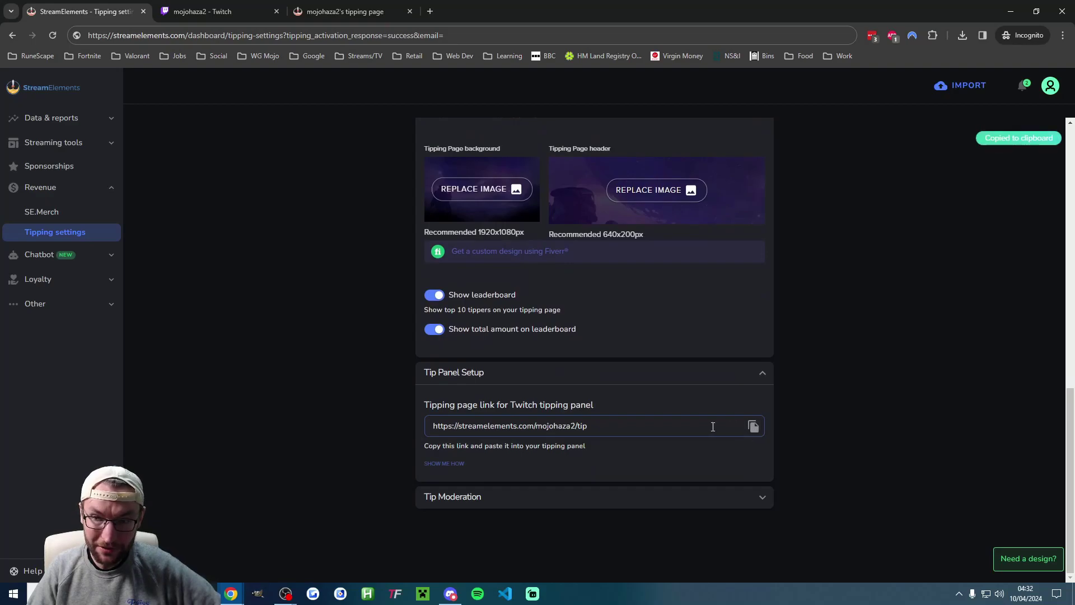
left_click(505, 497)
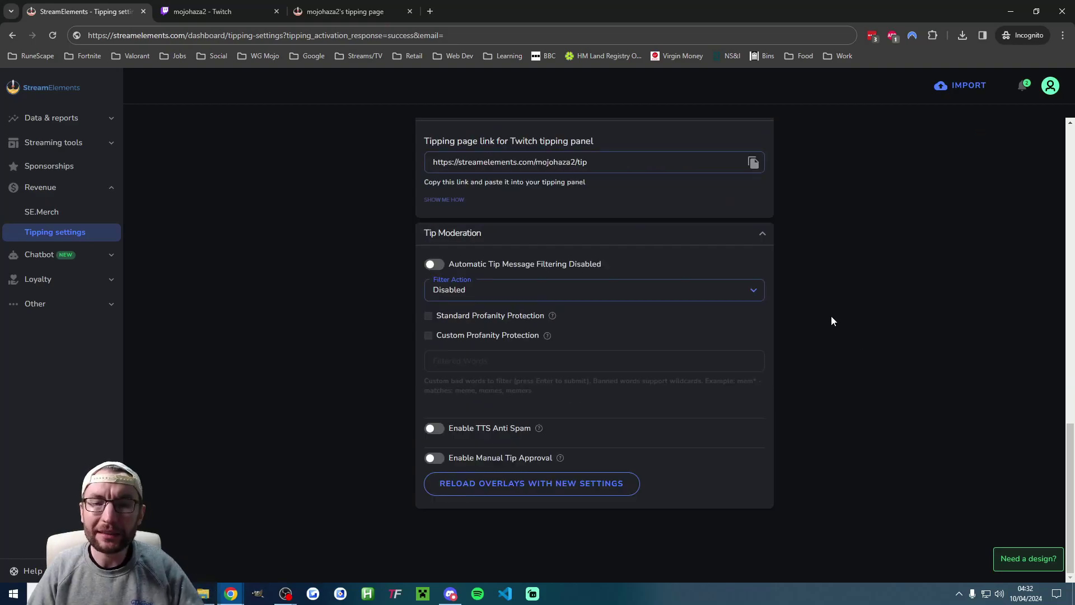